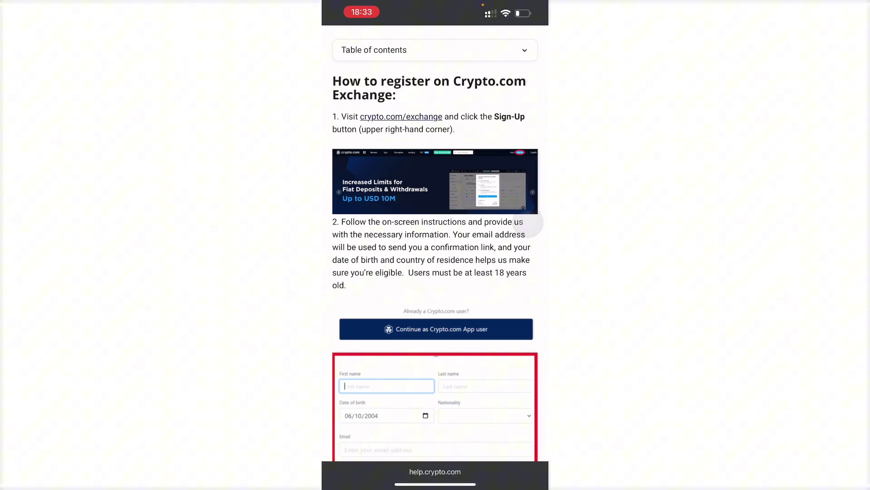
pyautogui.scroll(-5, 435, 272)
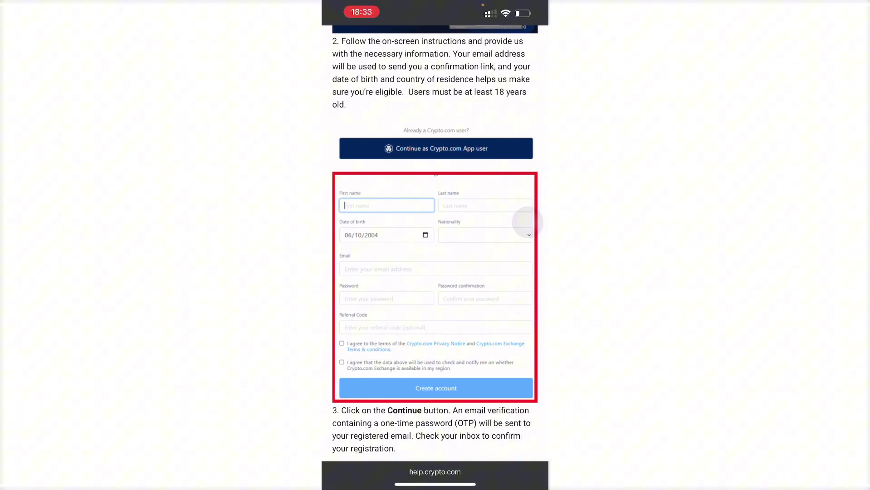
pyautogui.scroll(-10, 526, 222)
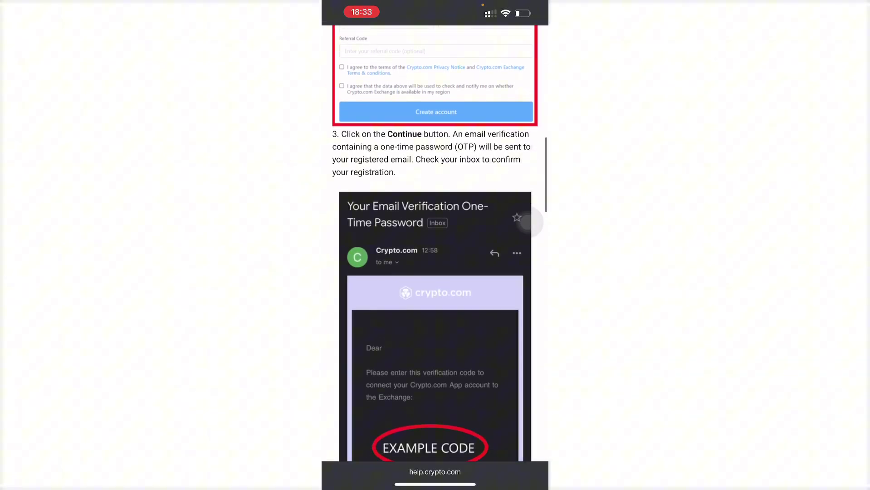
pyautogui.scroll(-5, 527, 222)
pyautogui.scroll(-5, 526, 222)
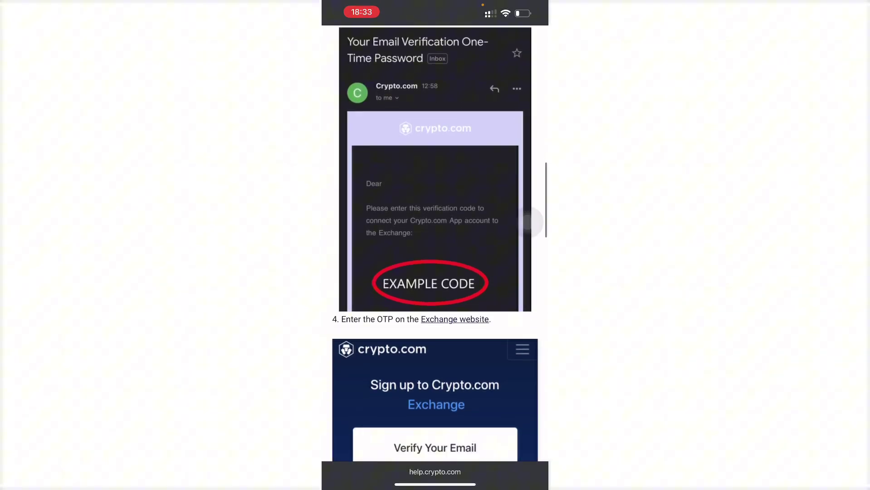
pyautogui.scroll(-5, 526, 222)
pyautogui.scroll(-5, 527, 222)
pyautogui.scroll(-5, 526, 221)
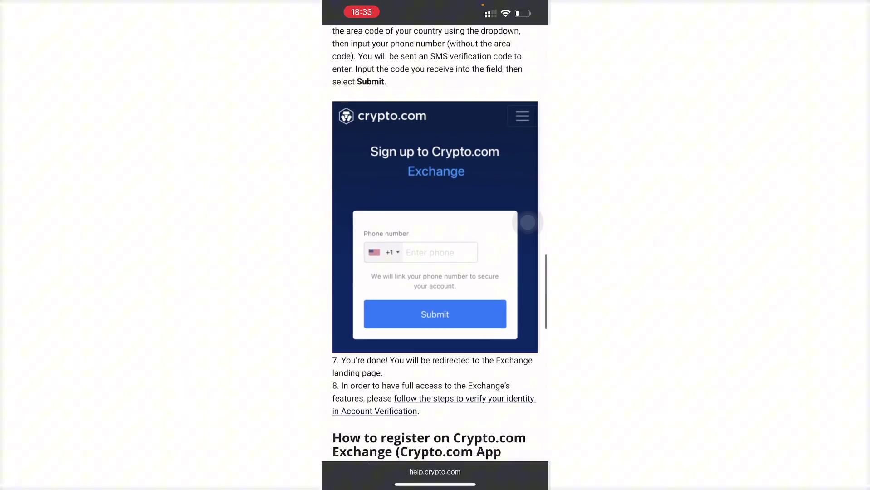
pyautogui.scroll(-2, 527, 222)
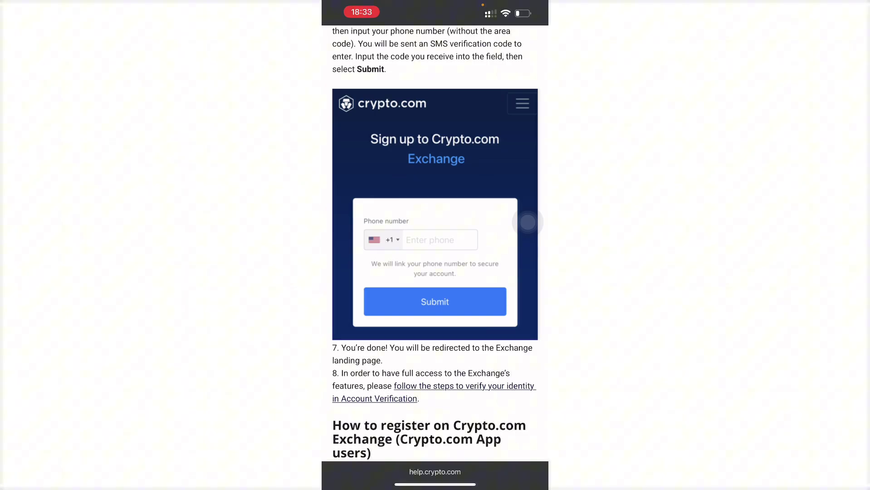
pyautogui.scroll(-2, 526, 222)
pyautogui.scroll(-8, 528, 222)
pyautogui.scroll(-5, 527, 222)
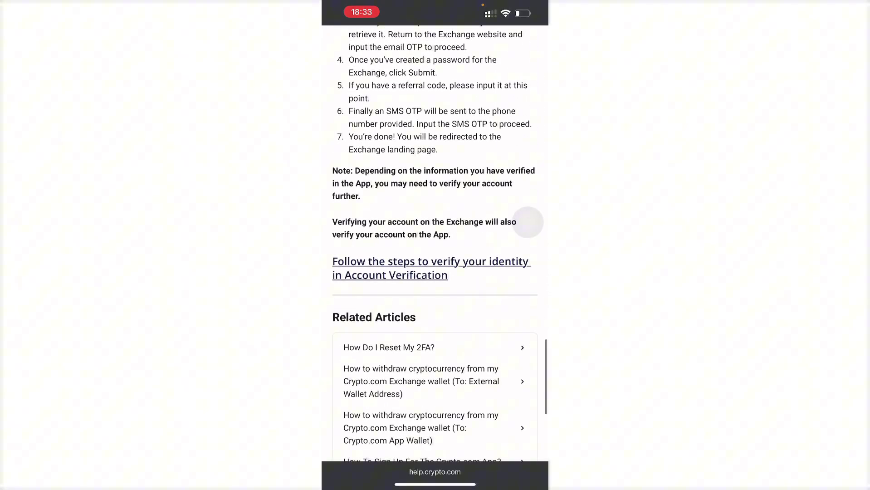
pyautogui.scroll(6, 527, 222)
pyautogui.scroll(1, 526, 221)
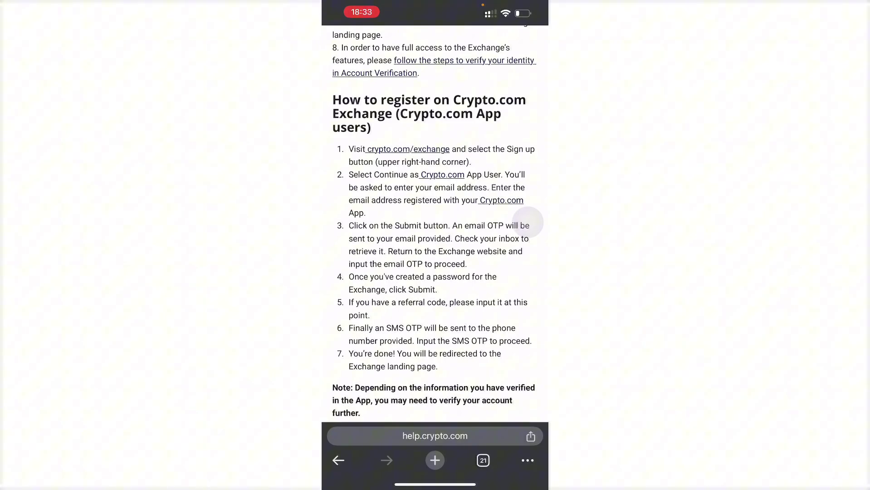
pyautogui.scroll(10, 528, 222)
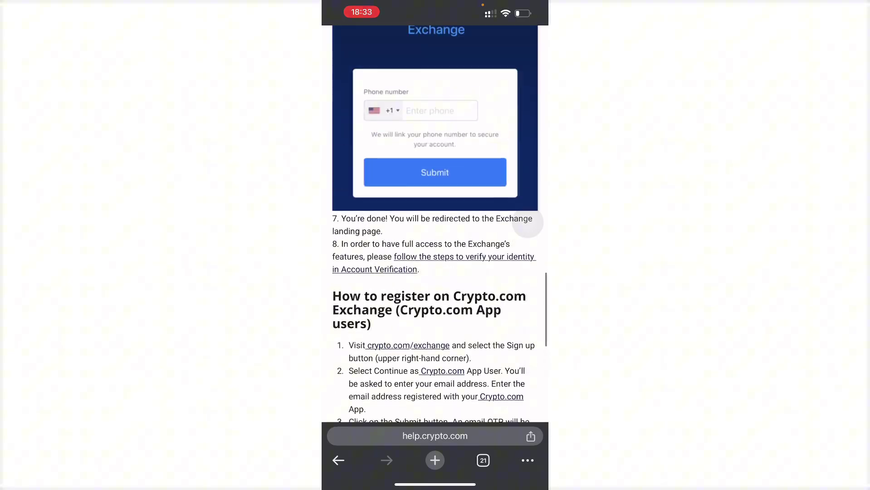
pyautogui.scroll(10, 528, 222)
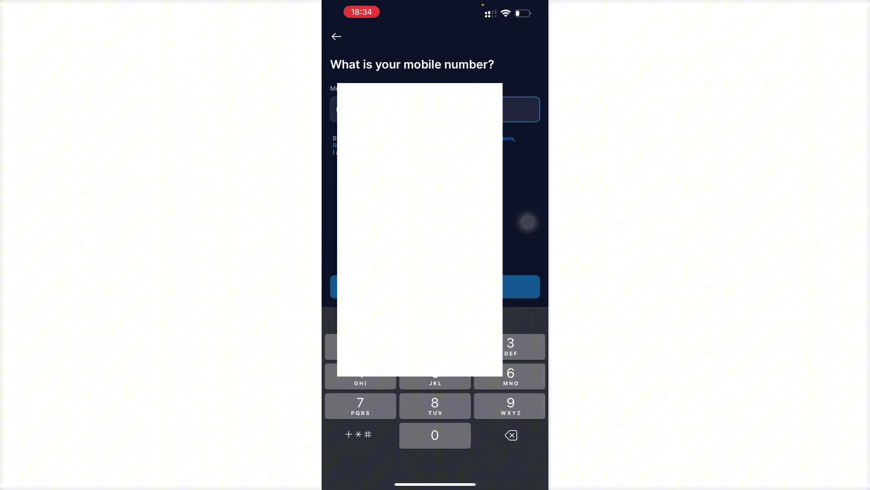
# - Back out from the mobile number and email screens to the Crypto.com app welcome screen
pyautogui.click(521, 285)
pyautogui.click(336, 37)
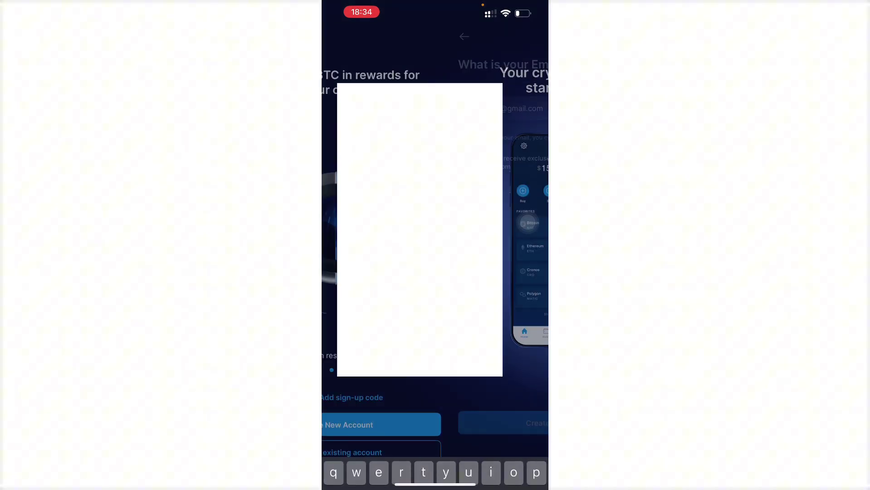